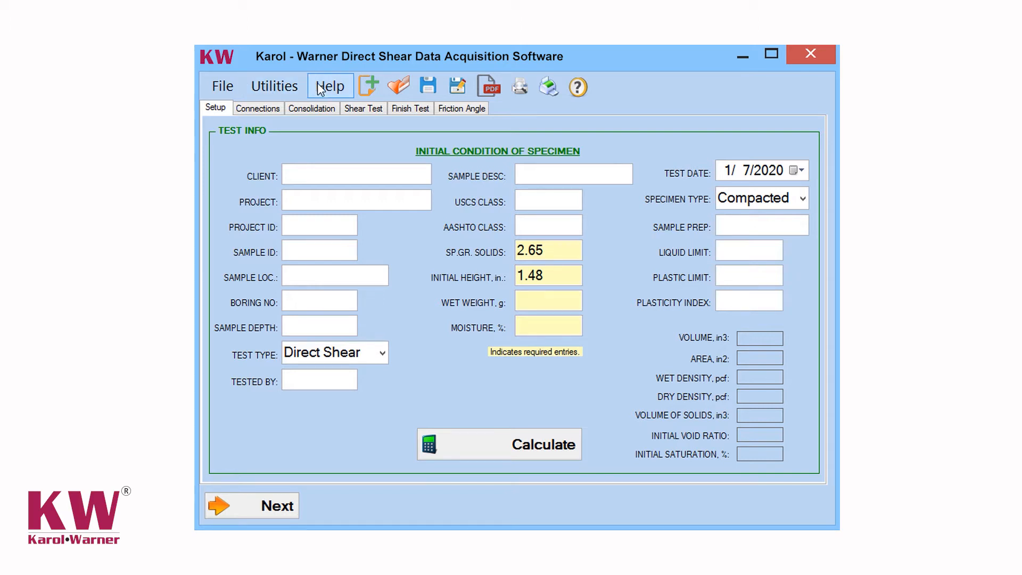
Examine the readout box assignment options for channels 1 to 4 in the application settings, and leave without saving.
left_click(224, 87)
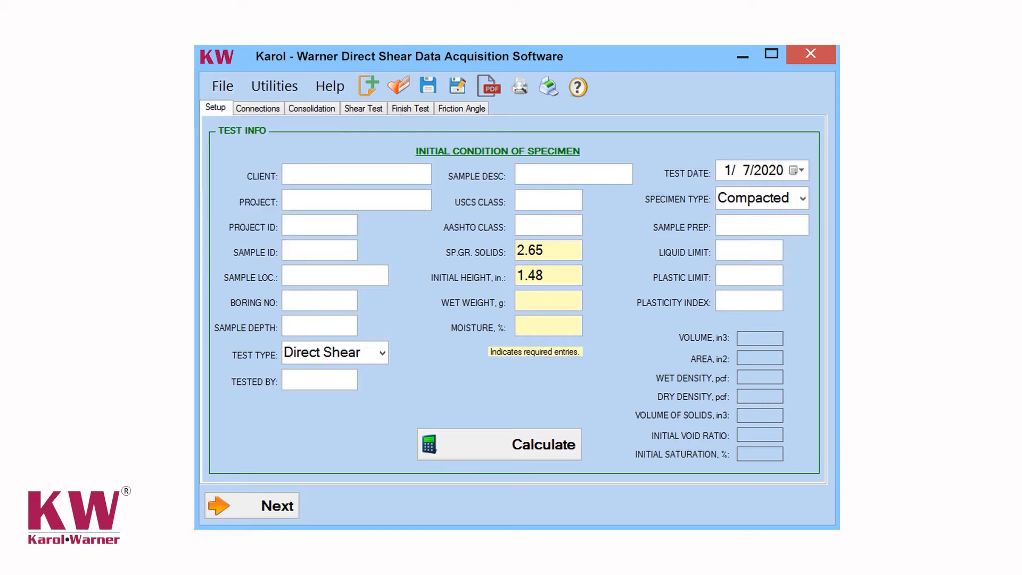
left_click(268, 88)
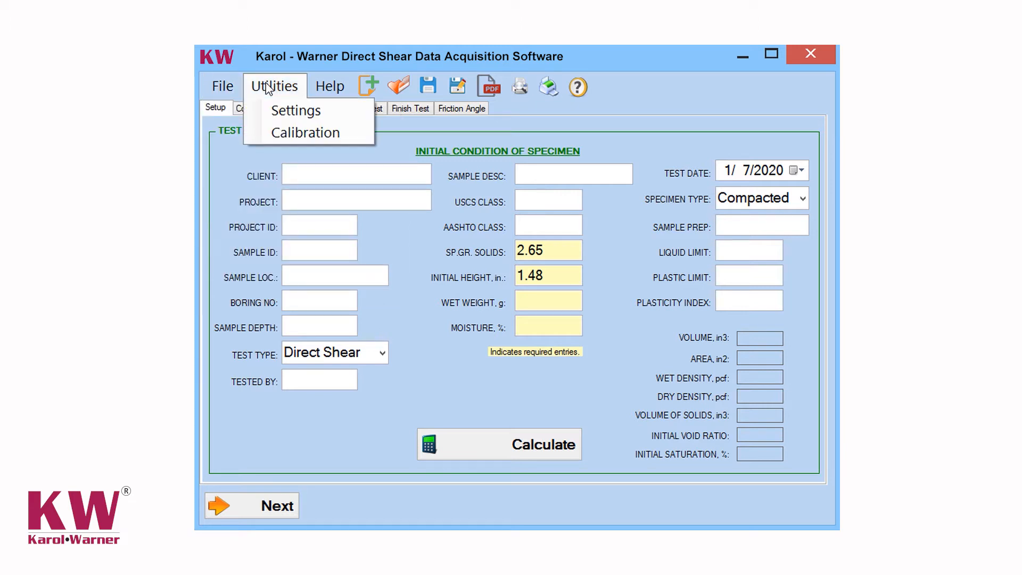
left_click(290, 111)
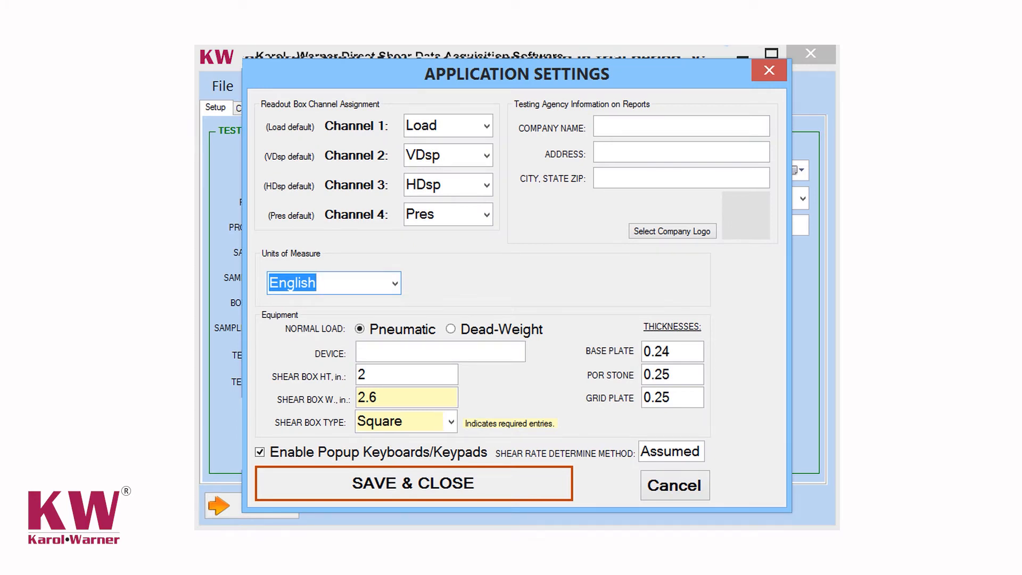
left_click(487, 126)
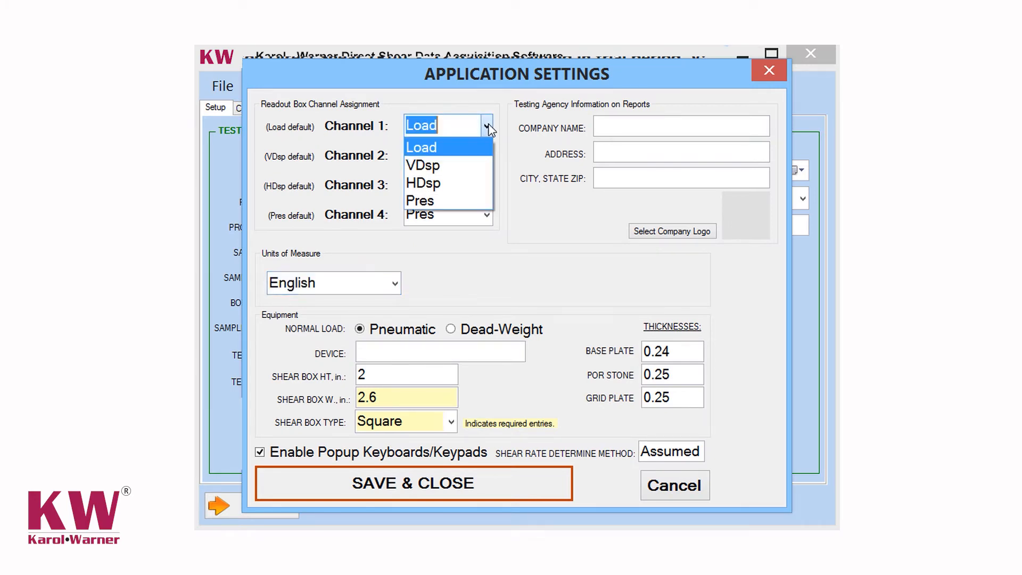
left_click(489, 128)
left_click(486, 156)
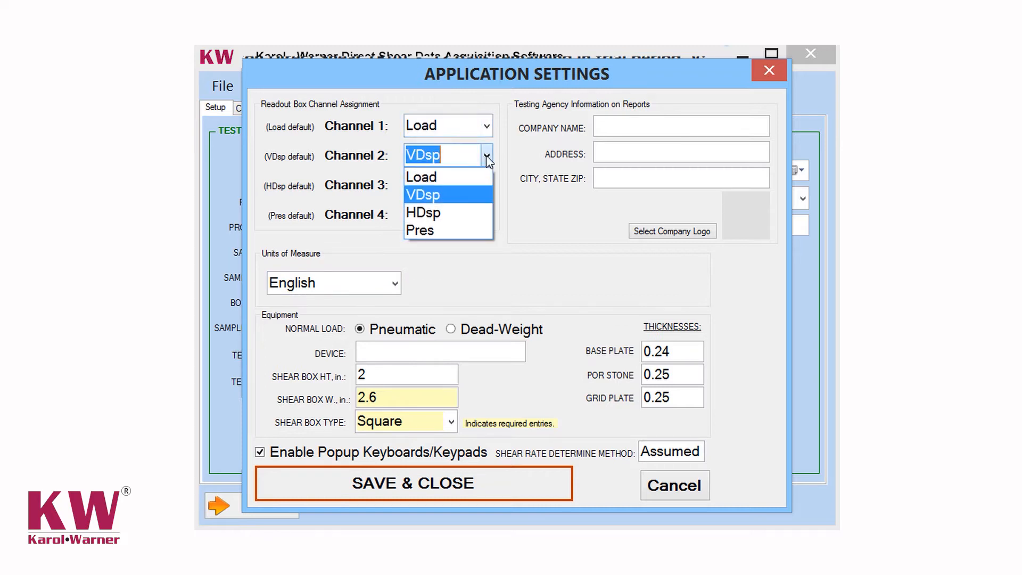
left_click(488, 158)
left_click(487, 187)
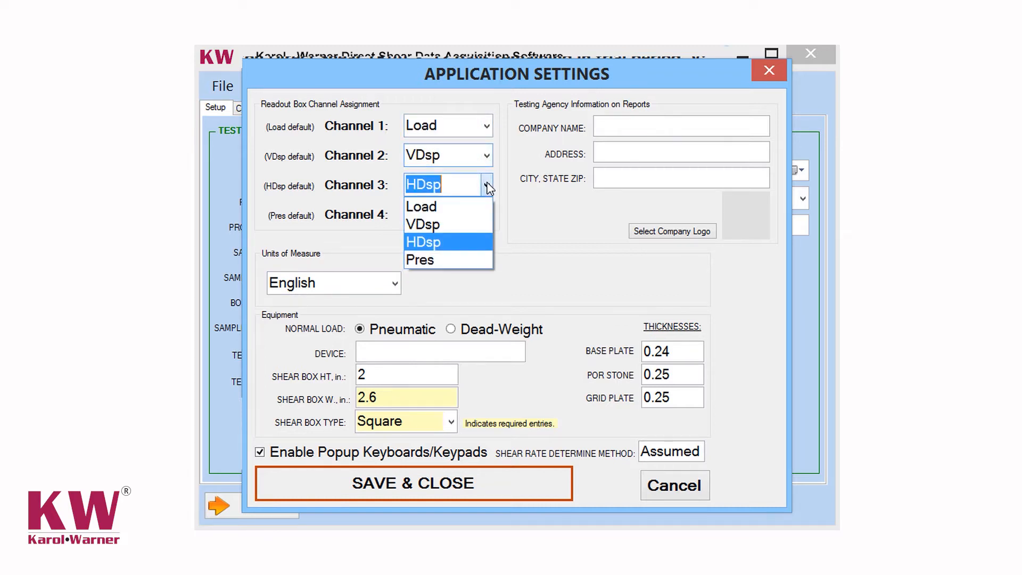
left_click(488, 187)
left_click(487, 216)
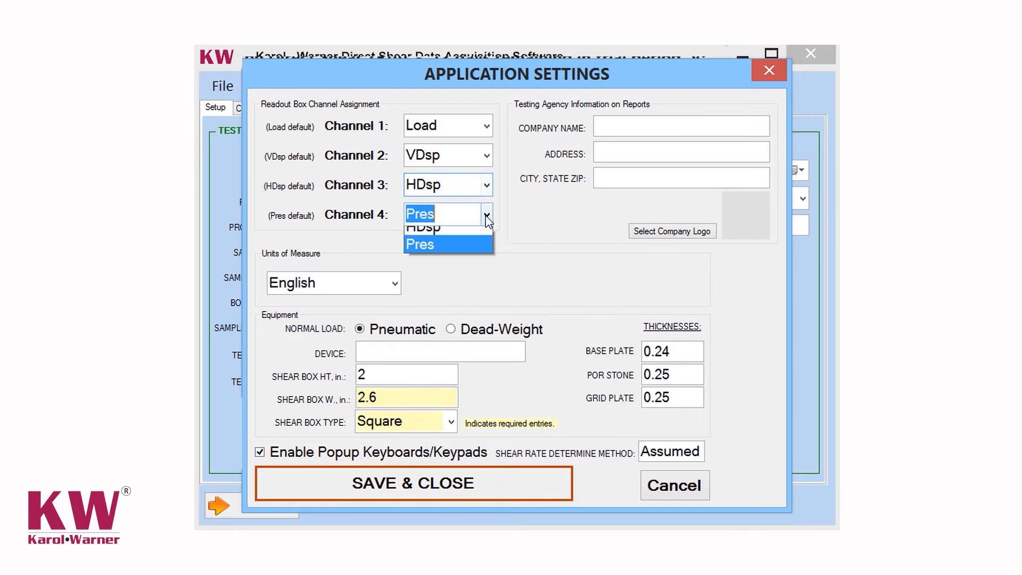
left_click(486, 216)
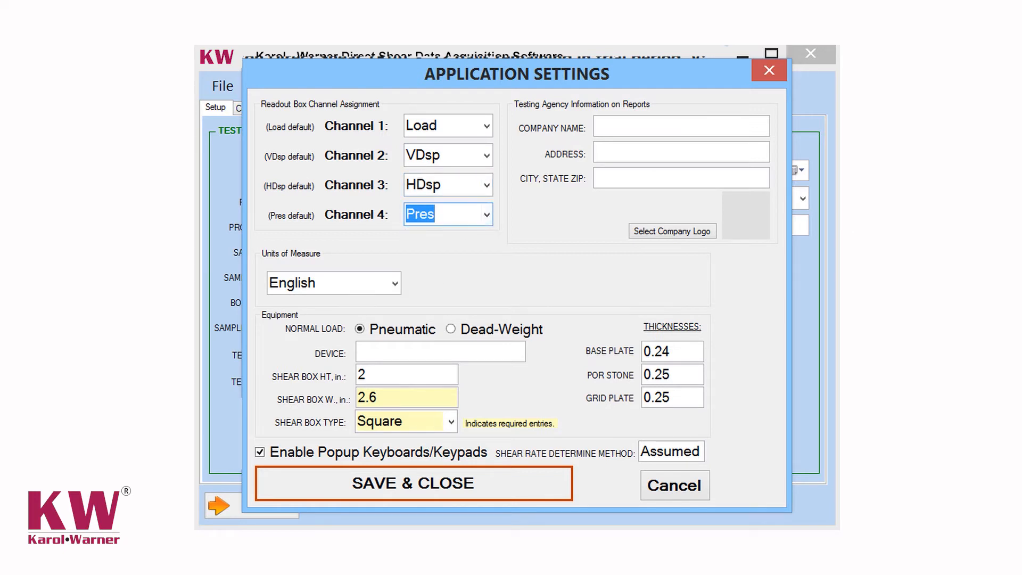
key("Tab")
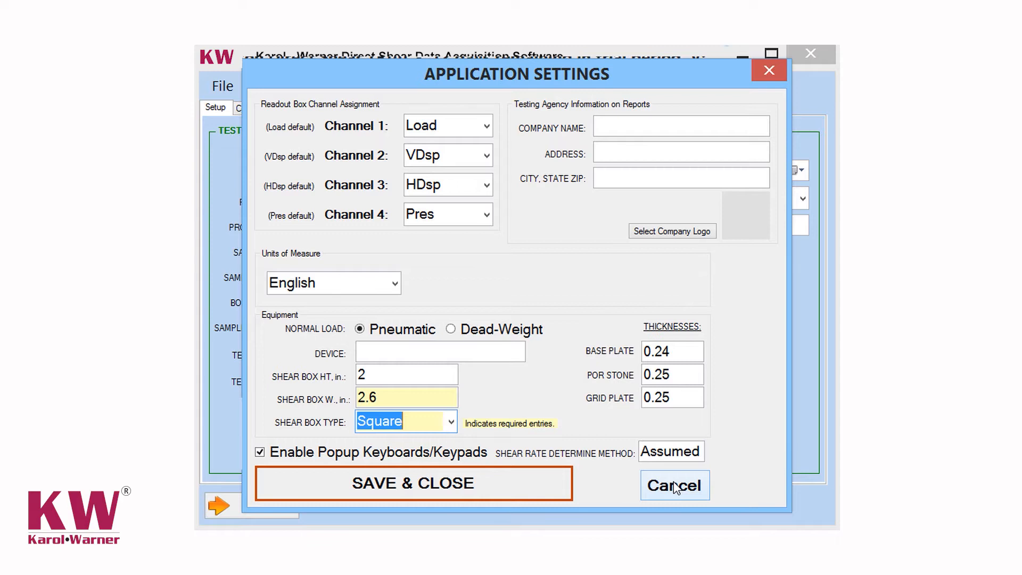
left_click(673, 486)
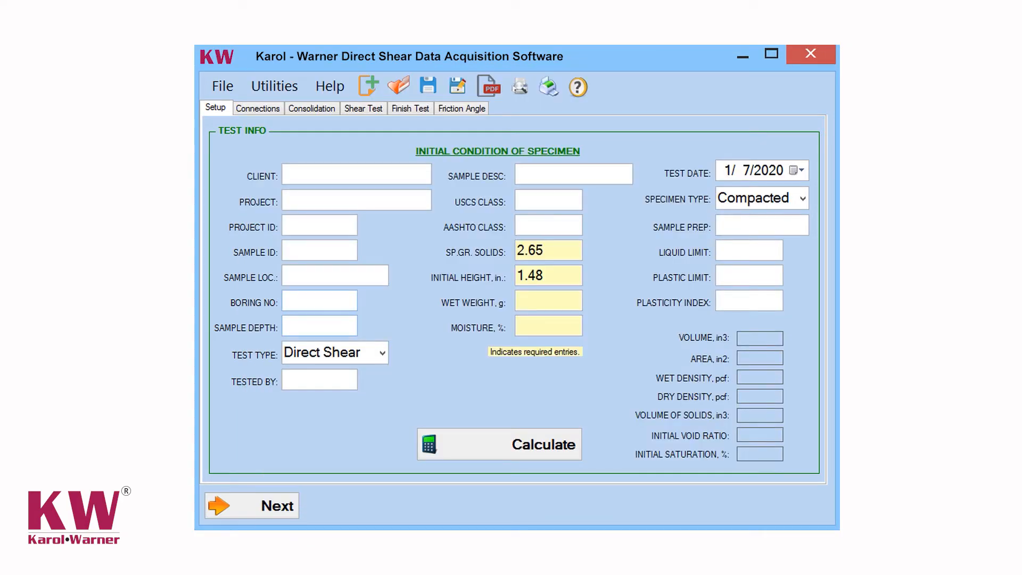
Review the air pressure calibration settings and open the software's help.
left_click(282, 87)
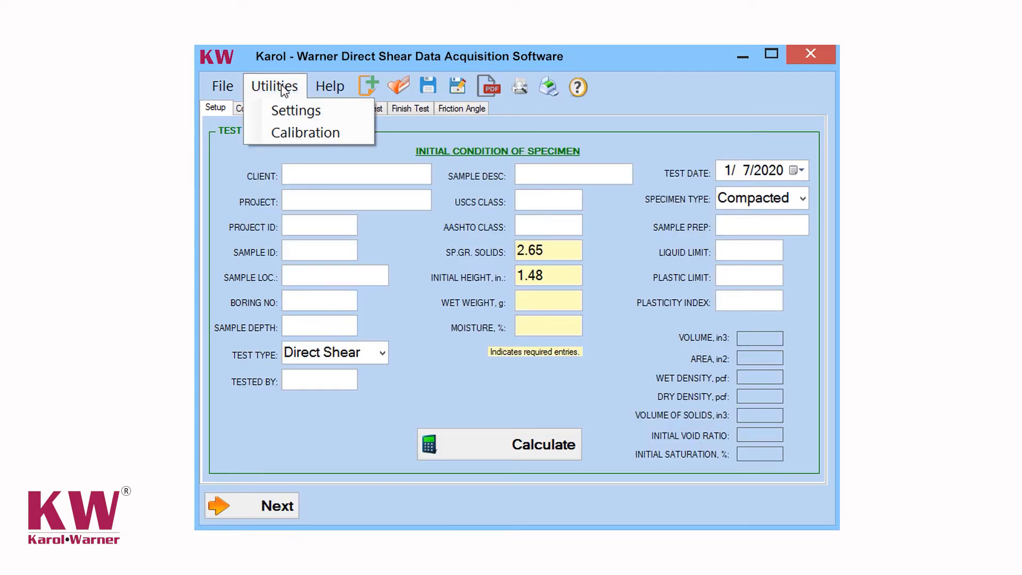
left_click(291, 134)
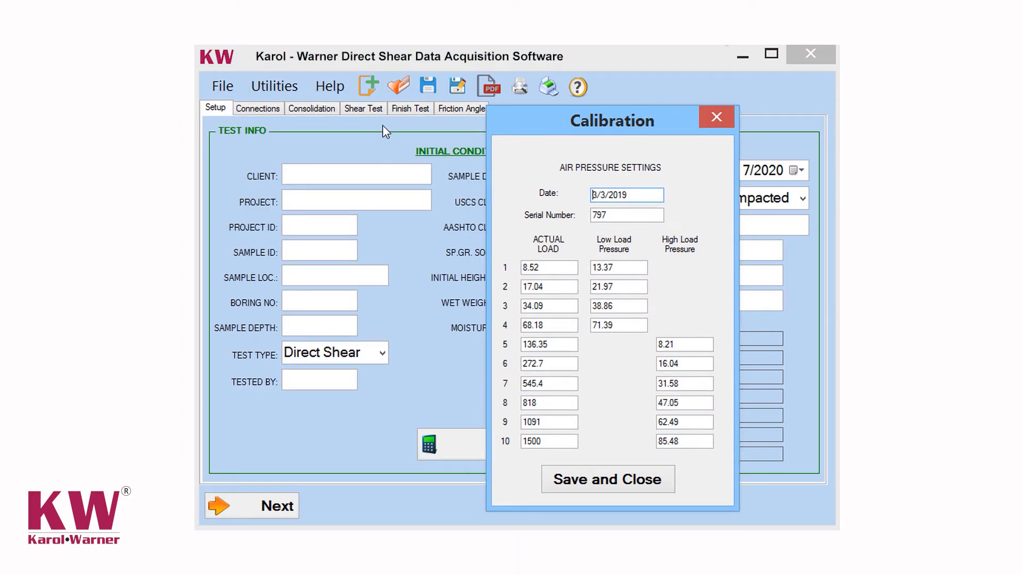
left_click(619, 477)
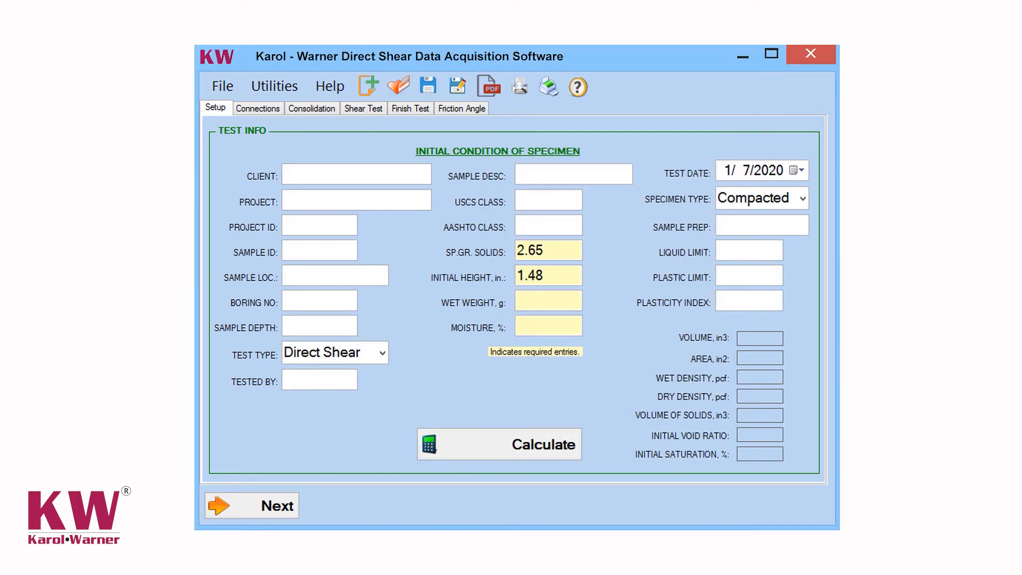
left_click(341, 87)
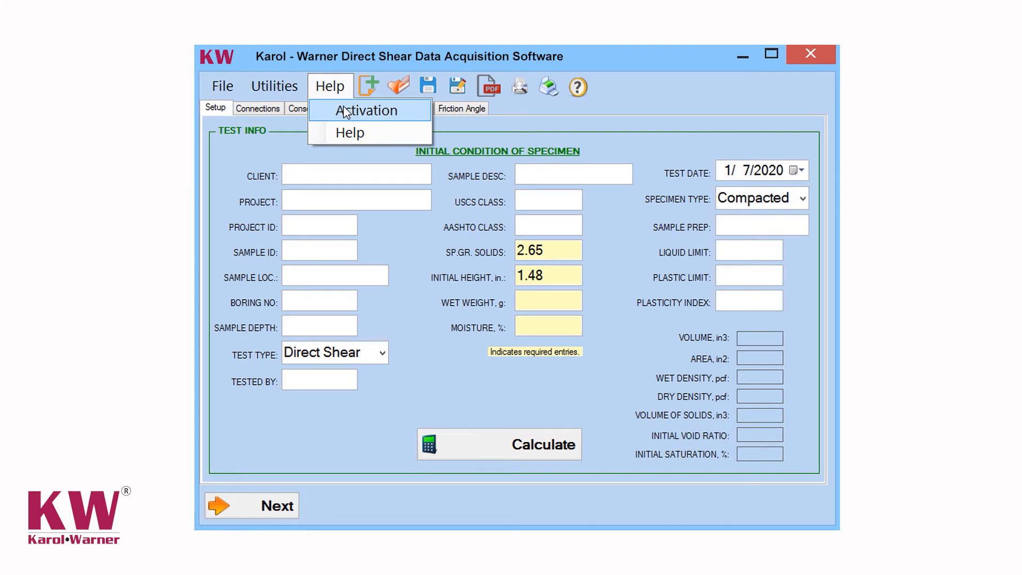
left_click(346, 134)
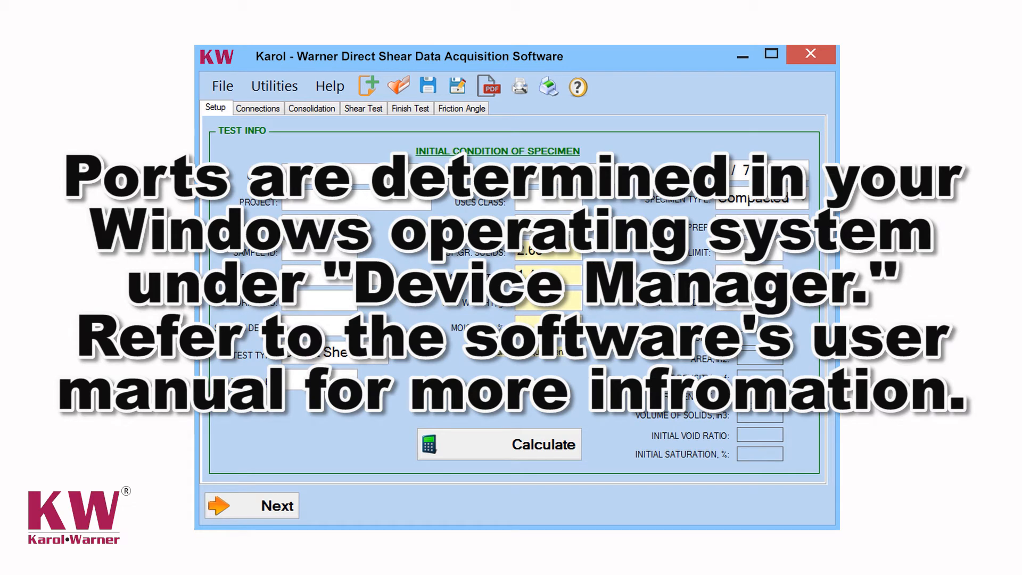
Start a new test and open the application settings.
left_click(222, 87)
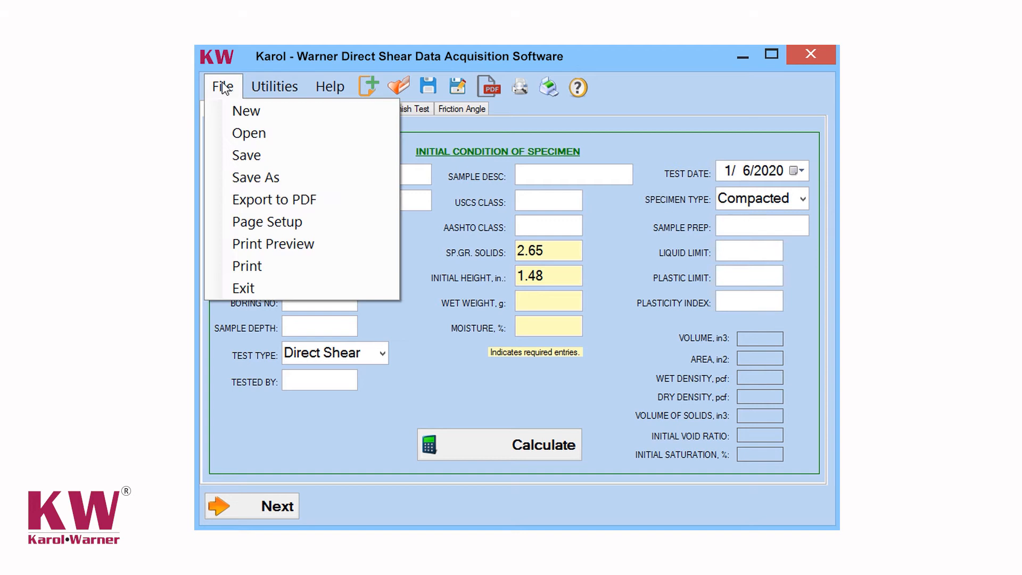
left_click(238, 112)
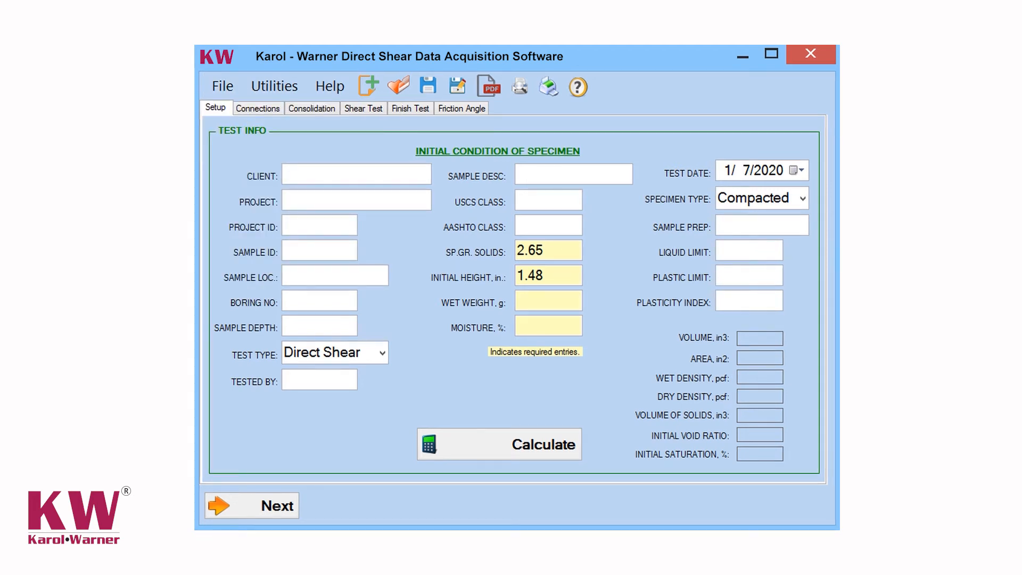
left_click(274, 87)
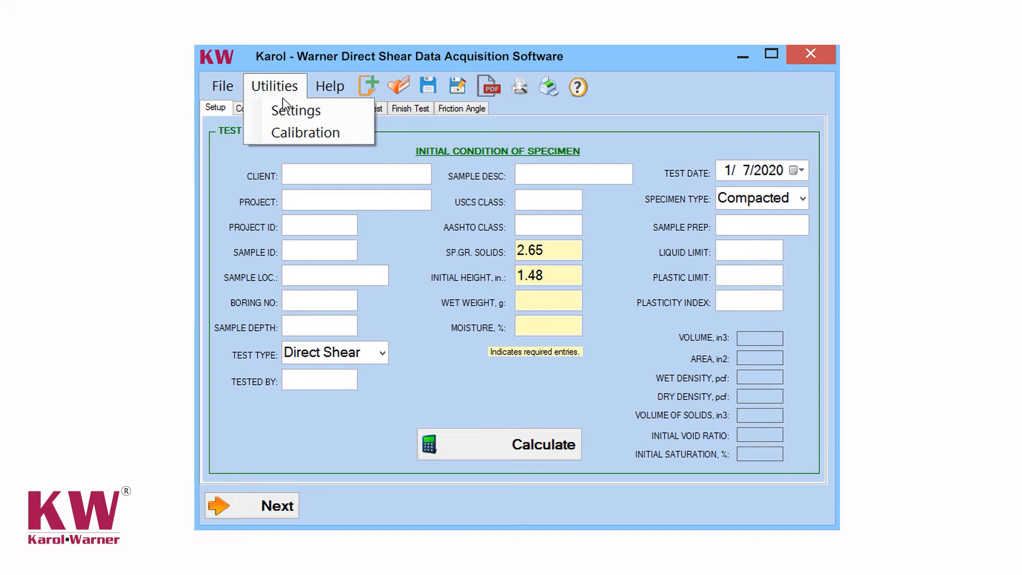
left_click(286, 111)
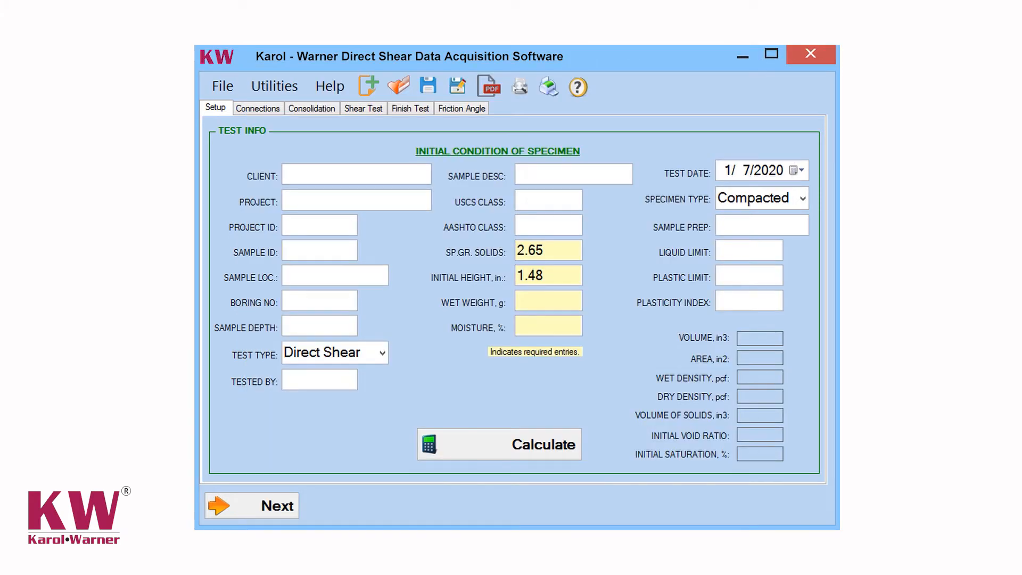
Examine the calibration's actual load values and their low and high load pressures, and close the calibration.
left_click(272, 87)
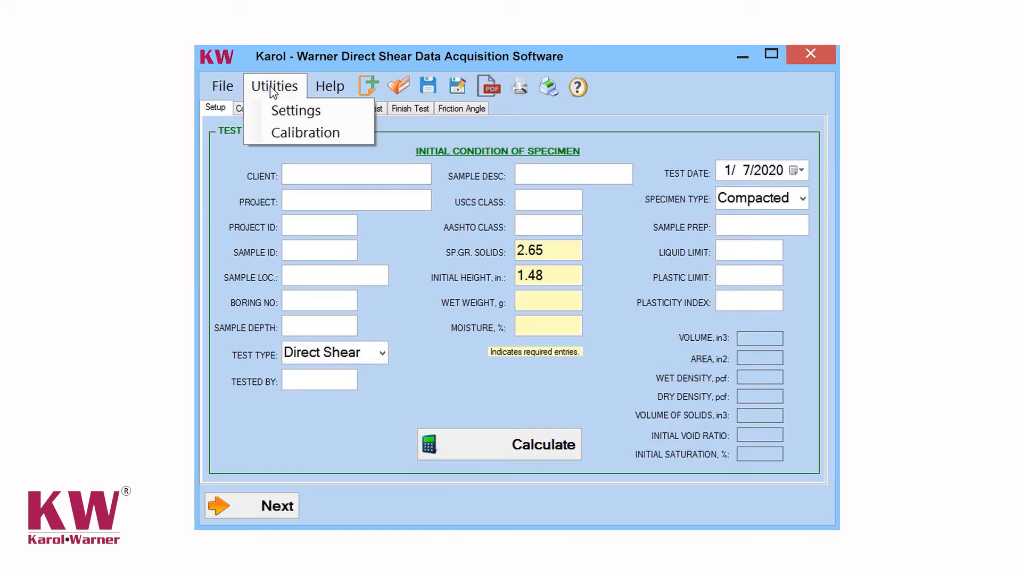
left_click(295, 133)
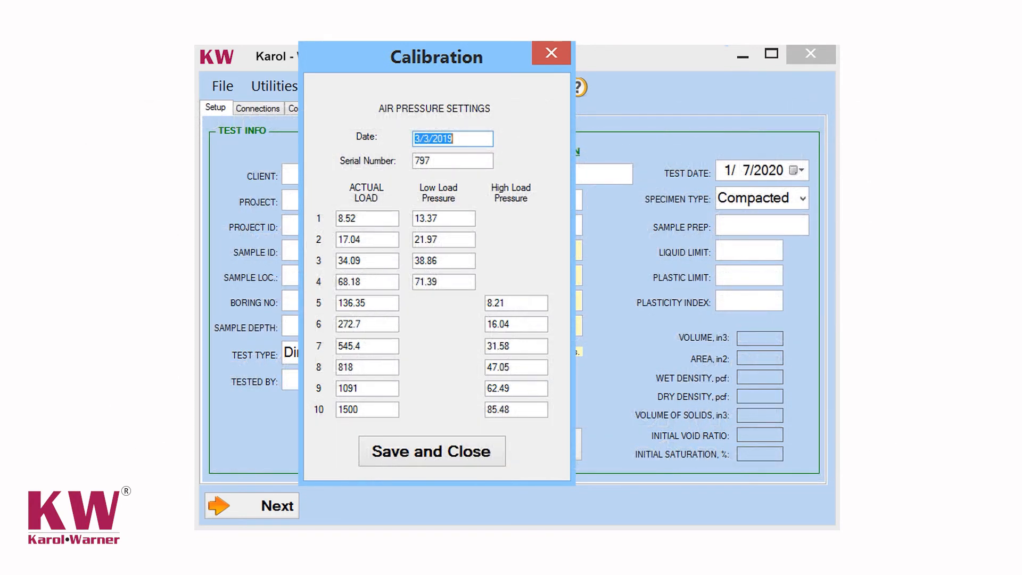
key("alt+F4")
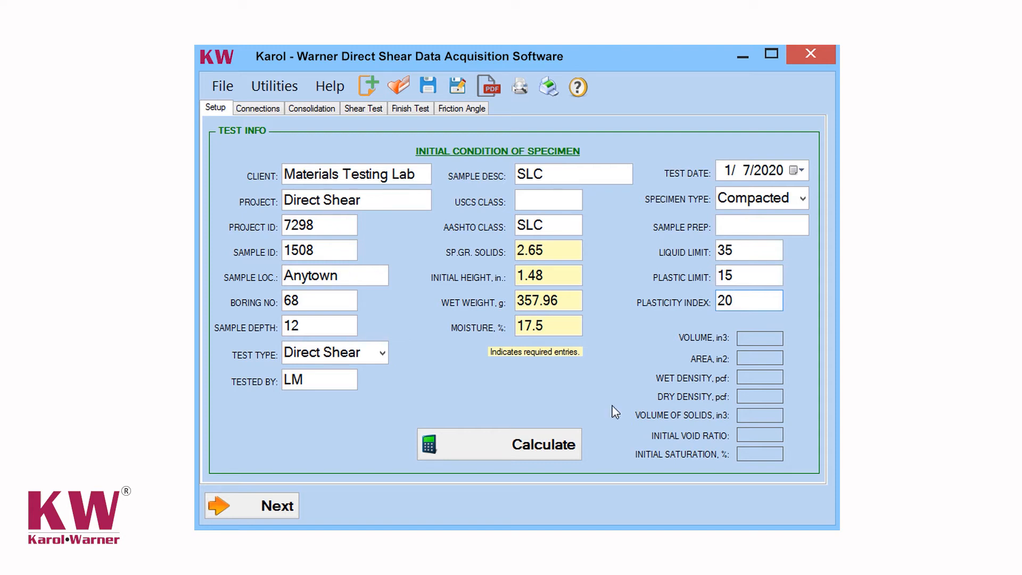
Calculate the specimen's initial condition values and proceed to the Connections stage while staying connected to the internet.
left_click(534, 445)
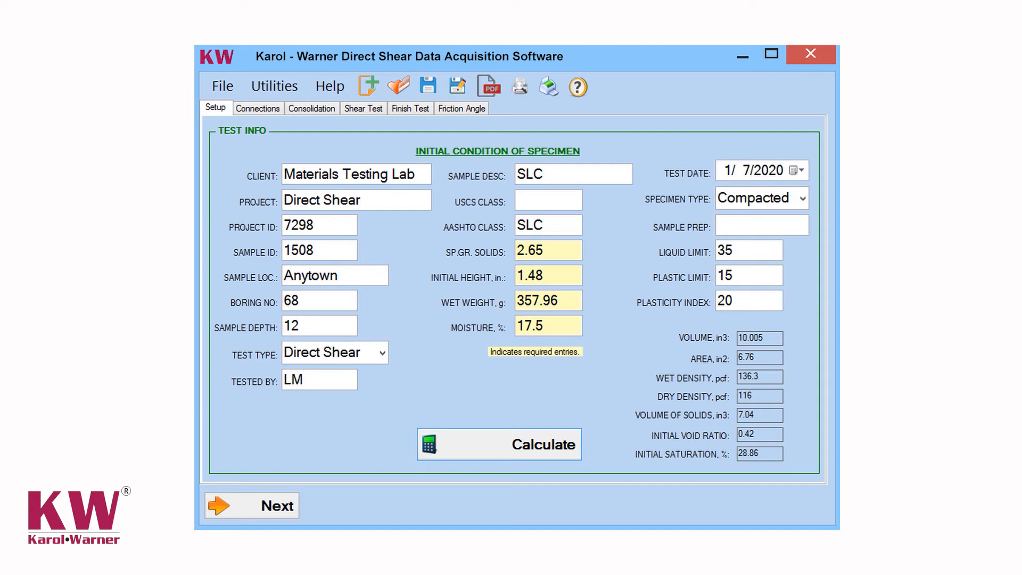
left_click(271, 502)
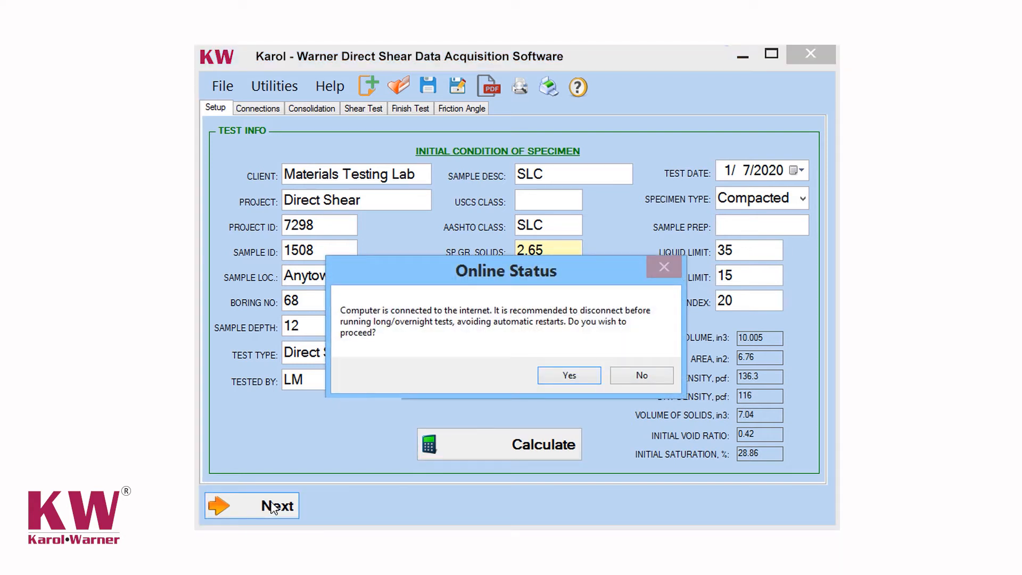
left_click(565, 384)
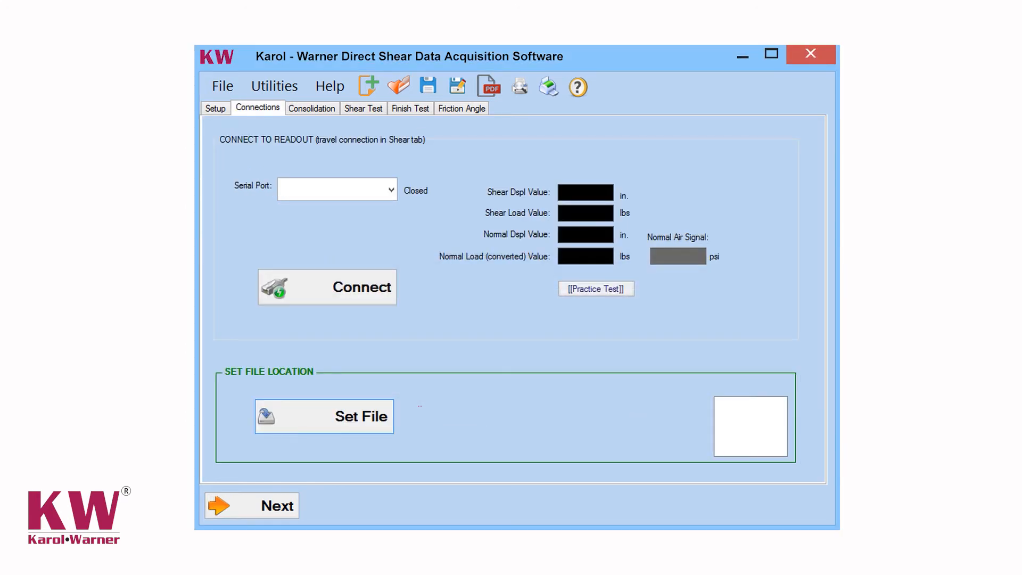
Connect to the readout on serial port COM1 and start the Practice Test readings.
left_click(392, 188)
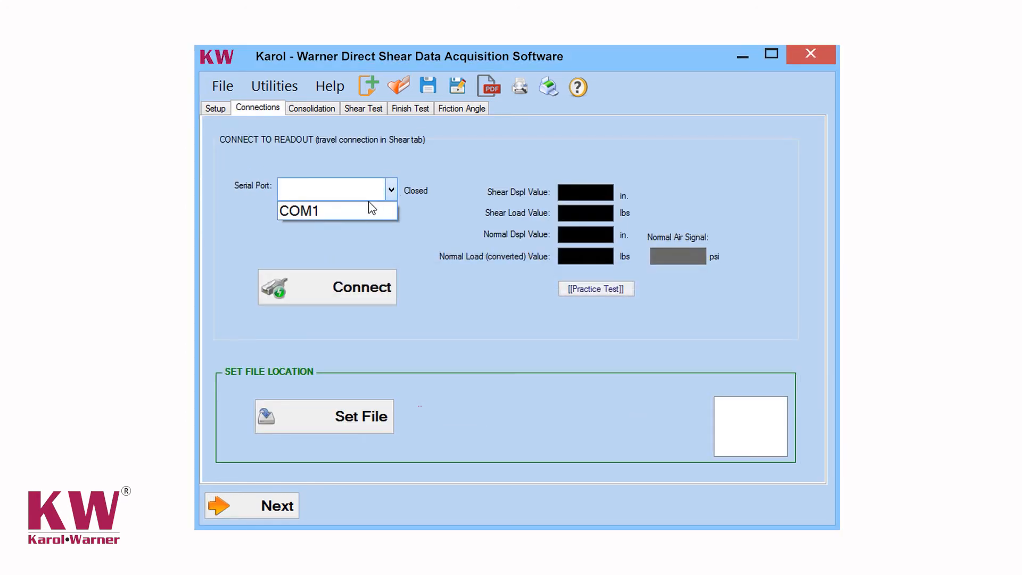
left_click(365, 210)
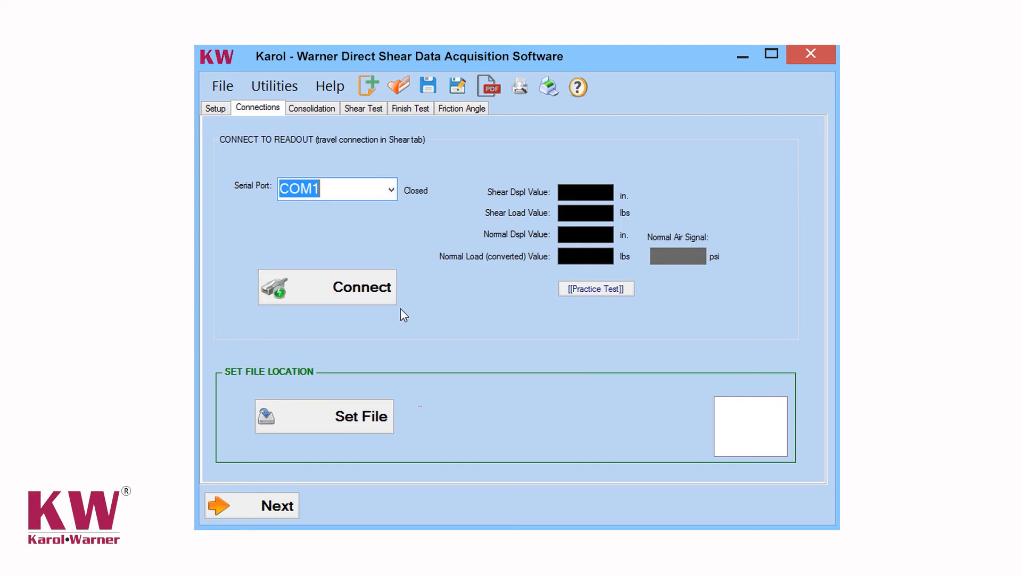
left_click(366, 272)
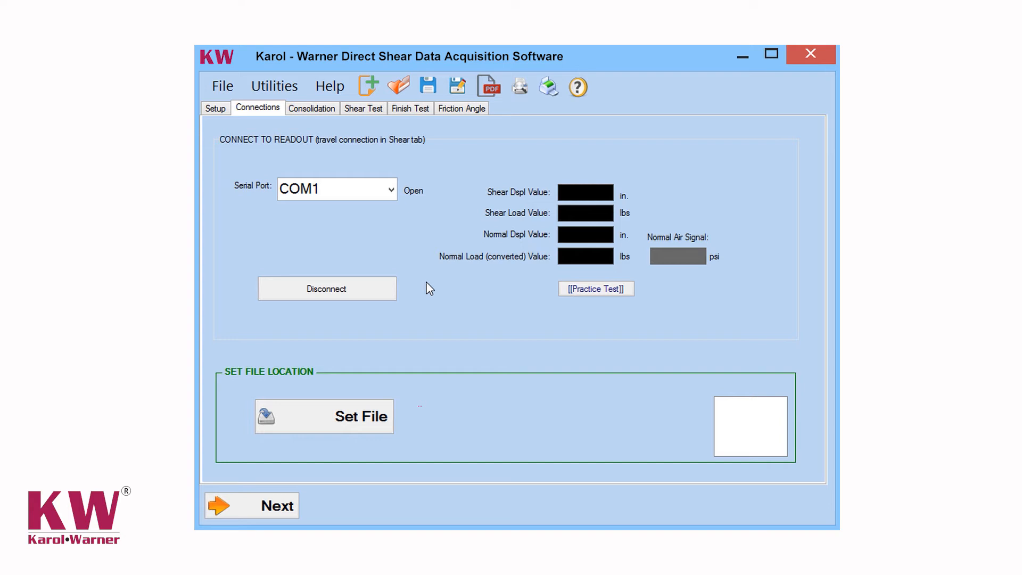
left_click(596, 290)
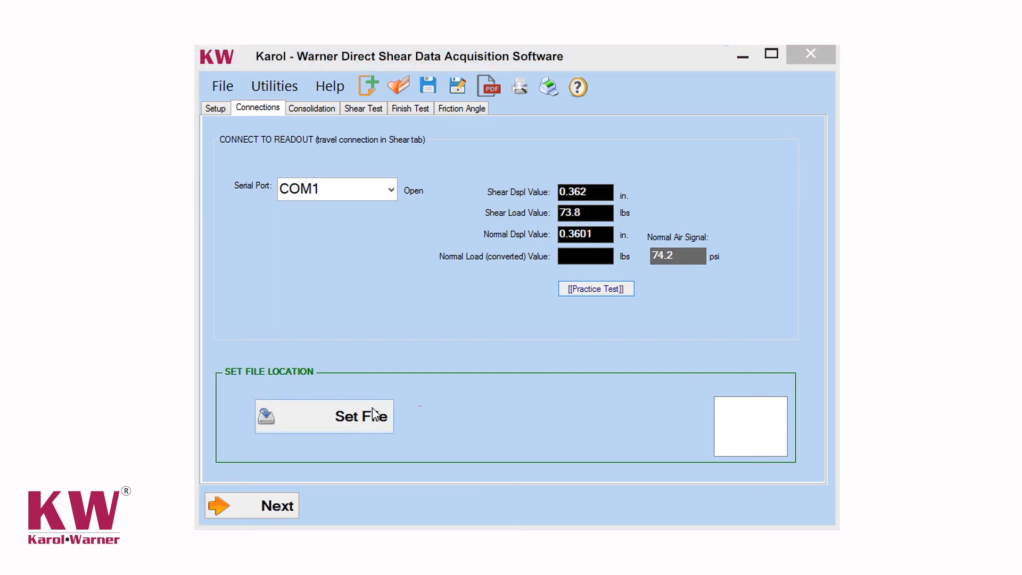
Set the test's file location to DS 7298 1508.dsh in the direct shear folder and proceed to the Consolidation stage.
left_click(374, 414)
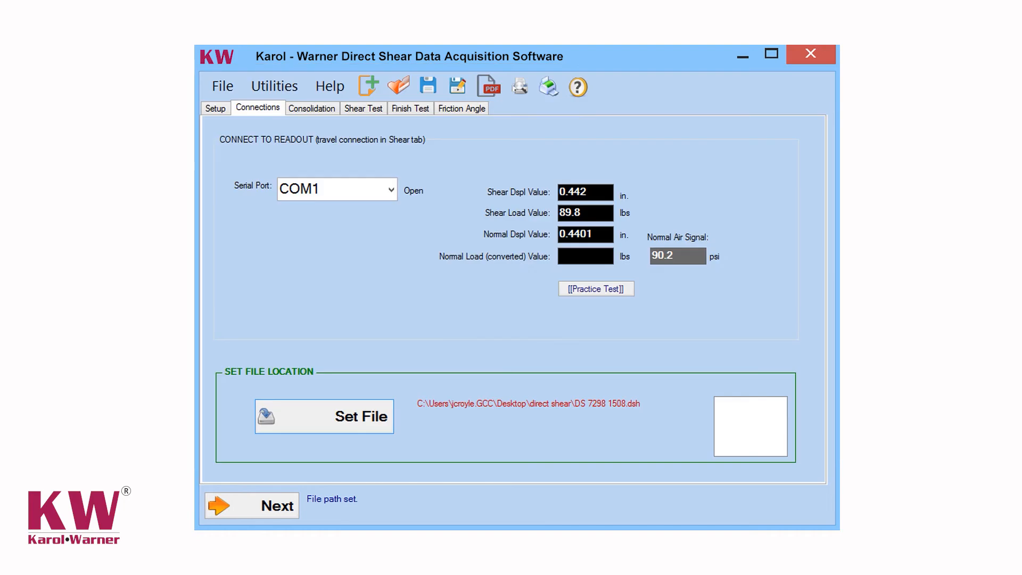
left_click(271, 508)
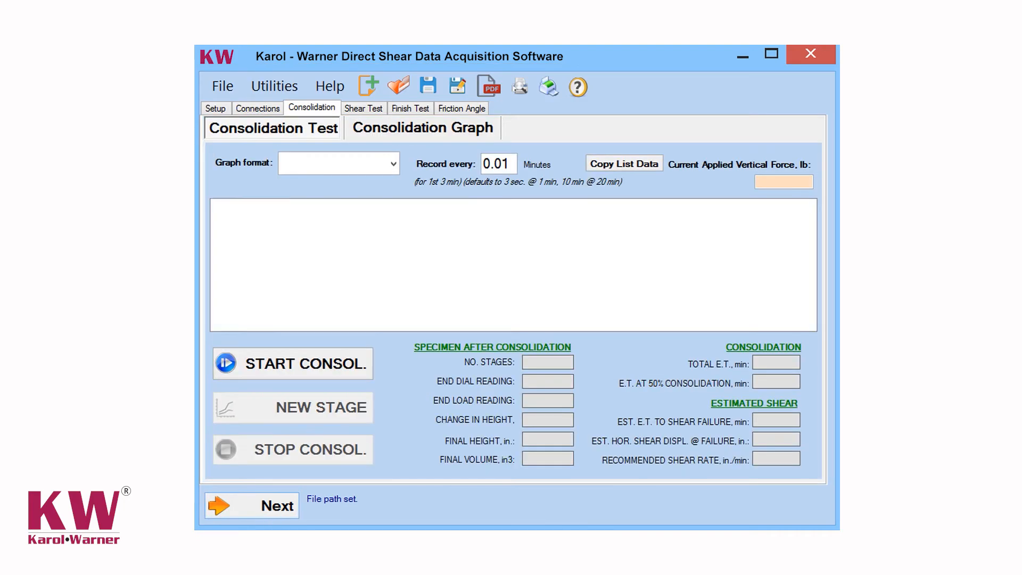
Set the consolidation graph format to Linear Time with the recording interval at 0.01 minutes.
left_click(335, 163)
left_click(394, 166)
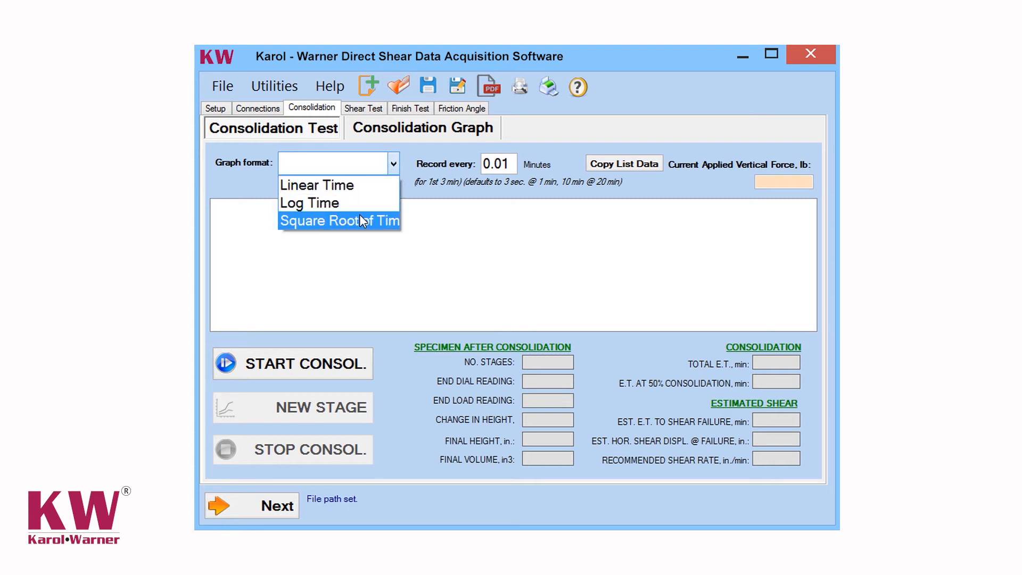
left_click(356, 186)
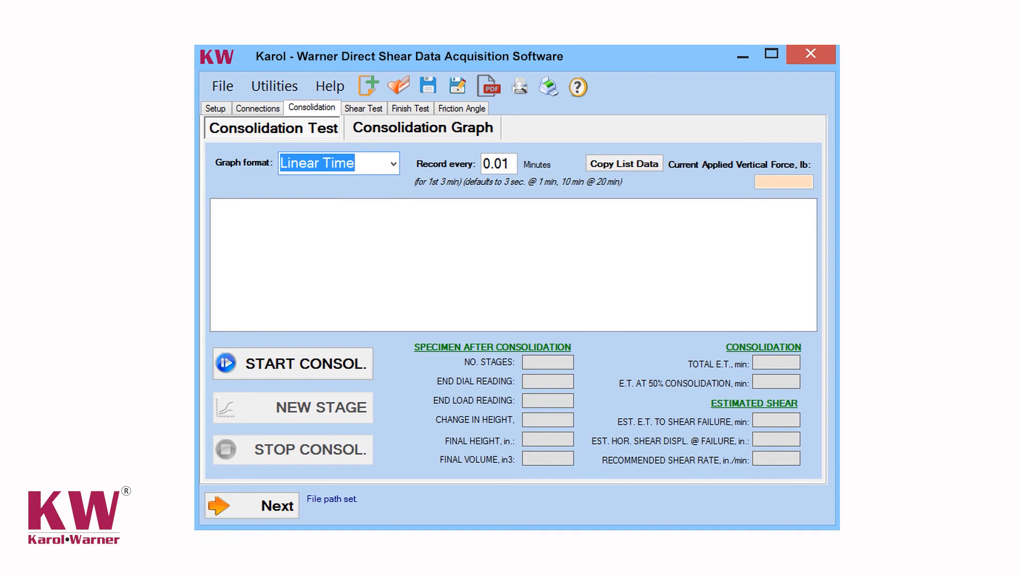
left_click(508, 164)
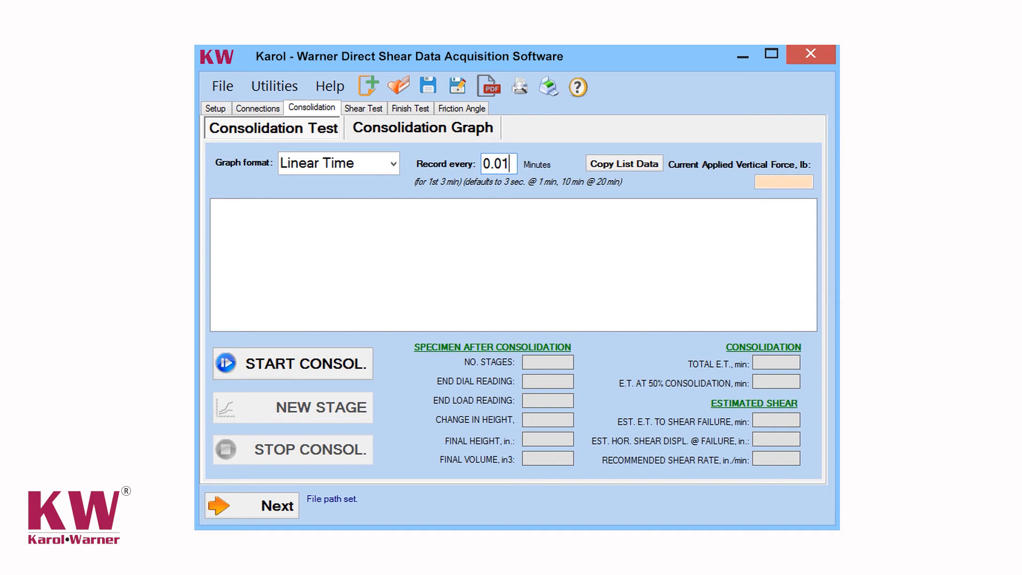
Start consolidation in the Low Load Range with an incremental normal load of 2.6 lbs and view the consolidation graph.
left_click(265, 375)
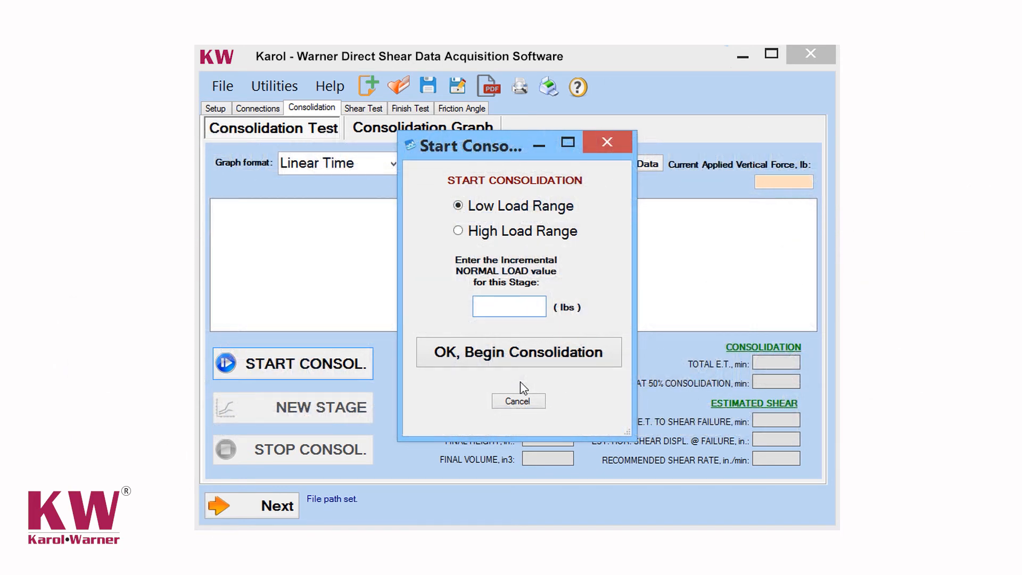
type("2.6")
left_click(508, 353)
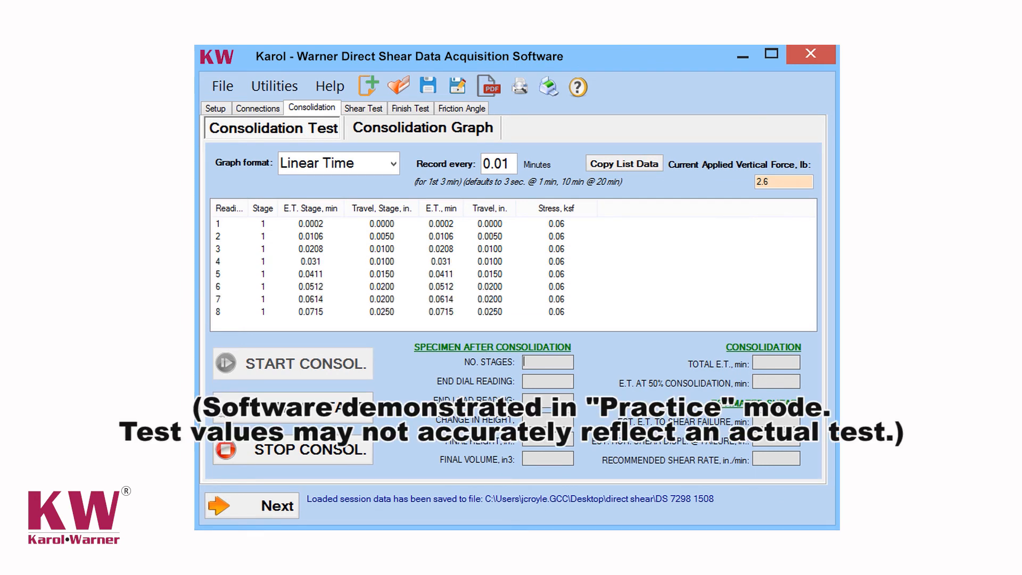
left_click(421, 129)
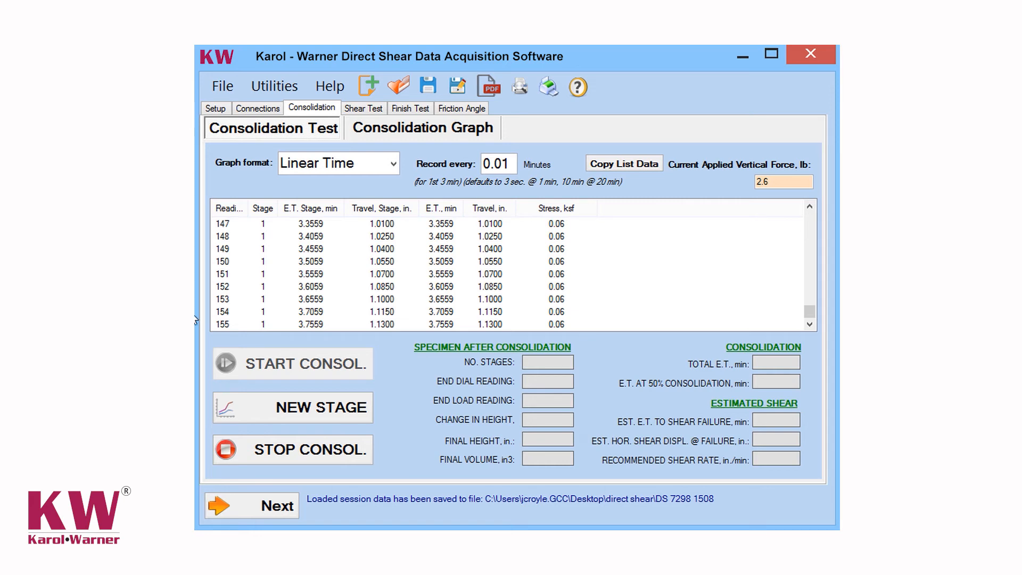
Try to begin a new consolidation stage in the Low Load Range with an incremental normal load of 2.6 lbs.
left_click(325, 412)
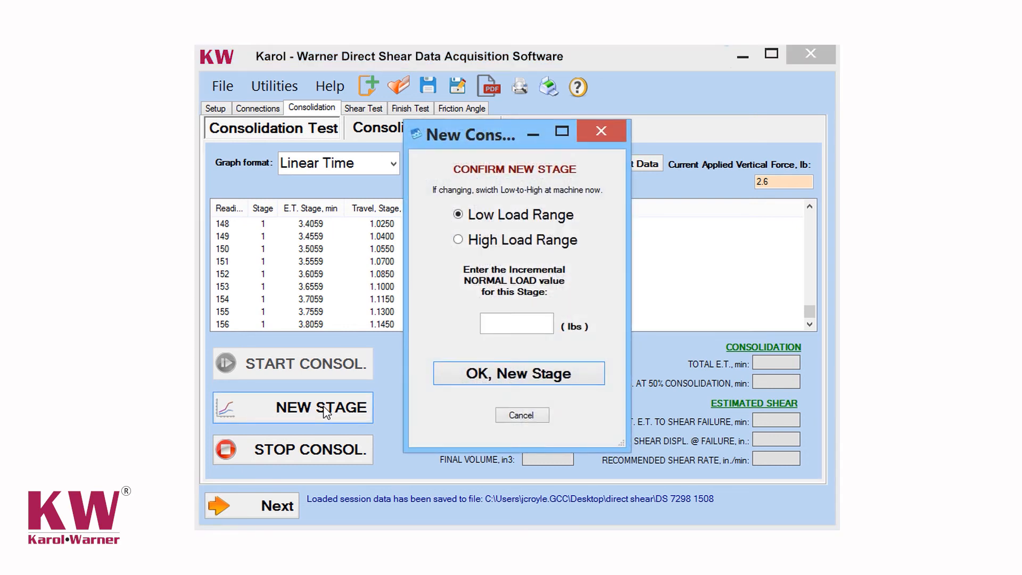
left_click(515, 323)
type("2.6")
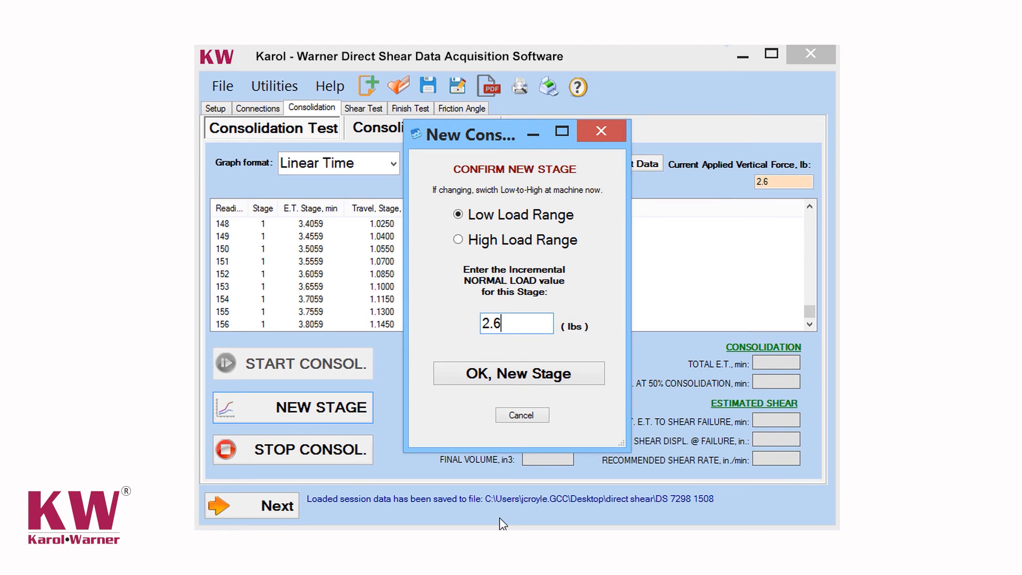
left_click(536, 375)
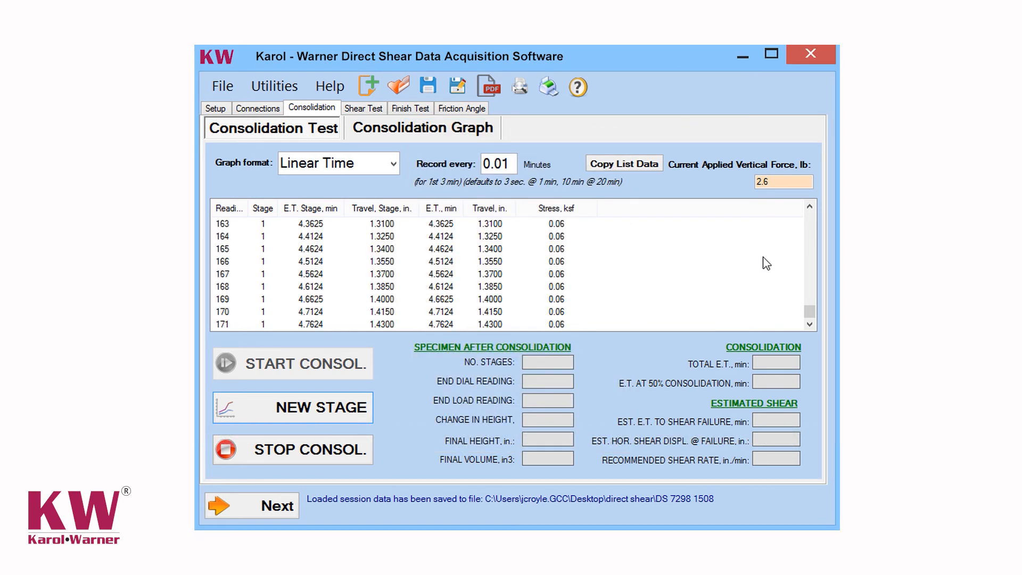
Stop the consolidation and proceed to the Shear Test stage.
left_click(300, 452)
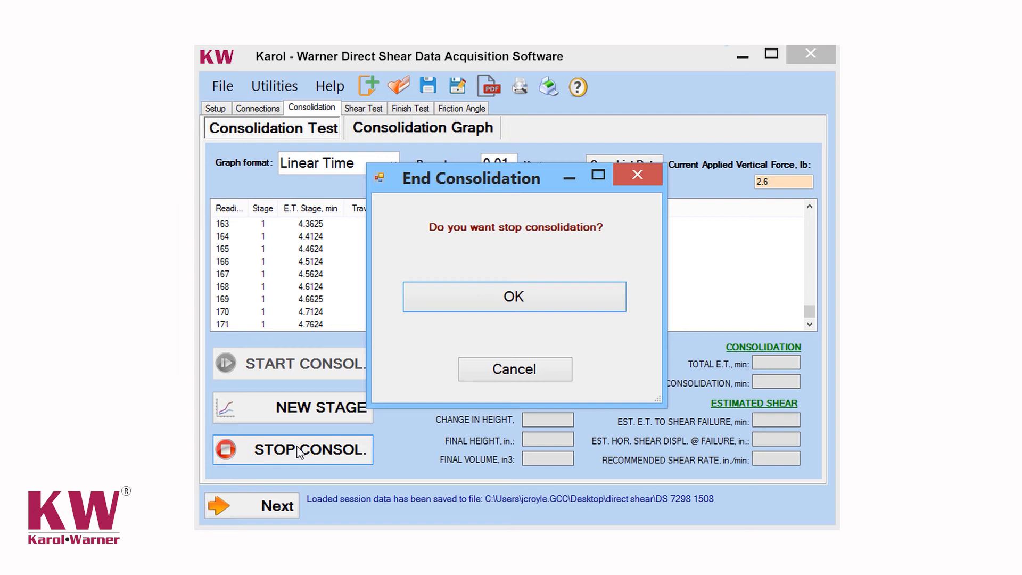
left_click(512, 296)
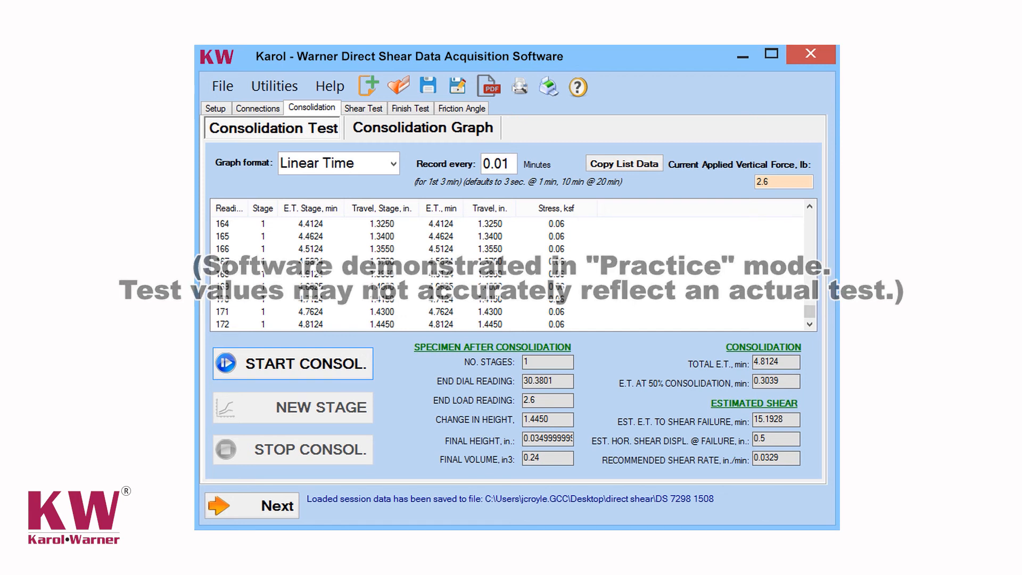
left_click(286, 510)
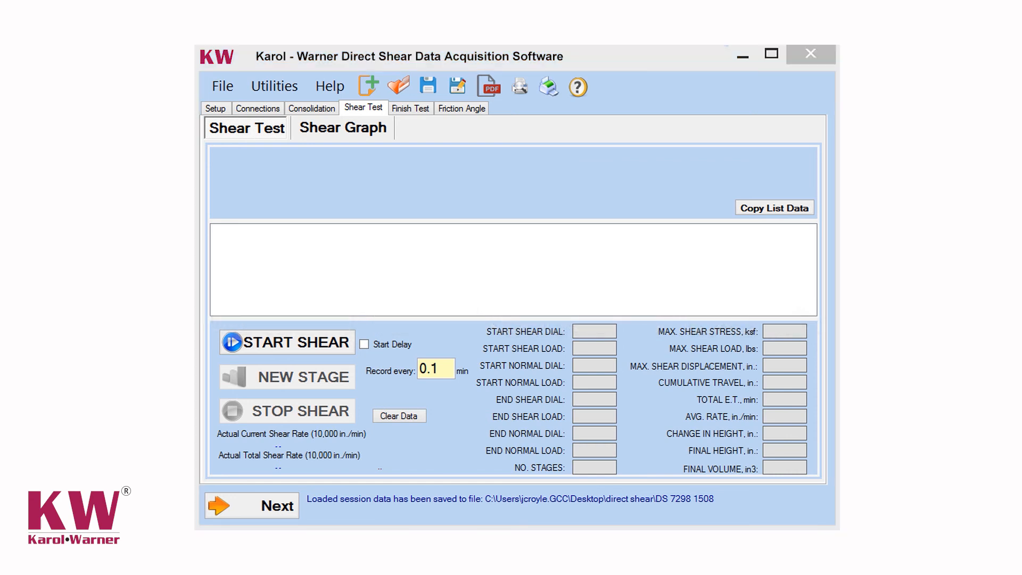
Begin the shear test with an incremental normal load of 2.6 lbs, cancelling the request for a new shear stage.
left_click(266, 342)
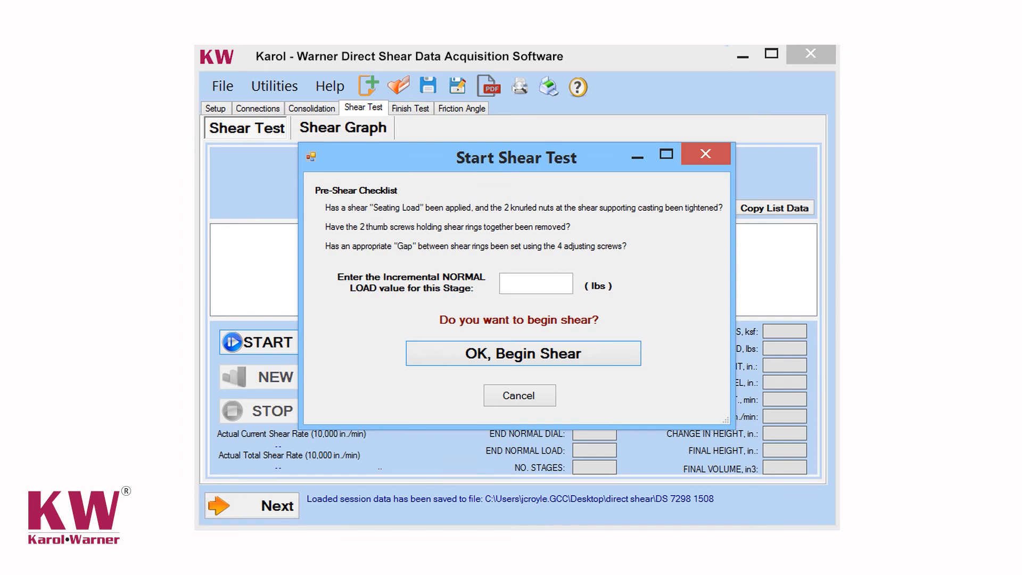
left_click(525, 281)
type("2.6")
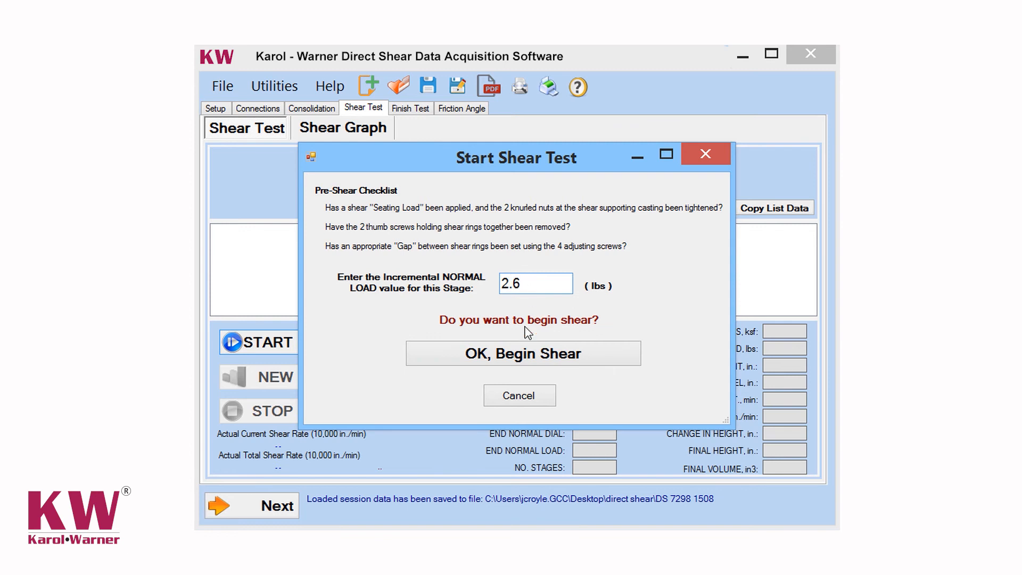
left_click(522, 358)
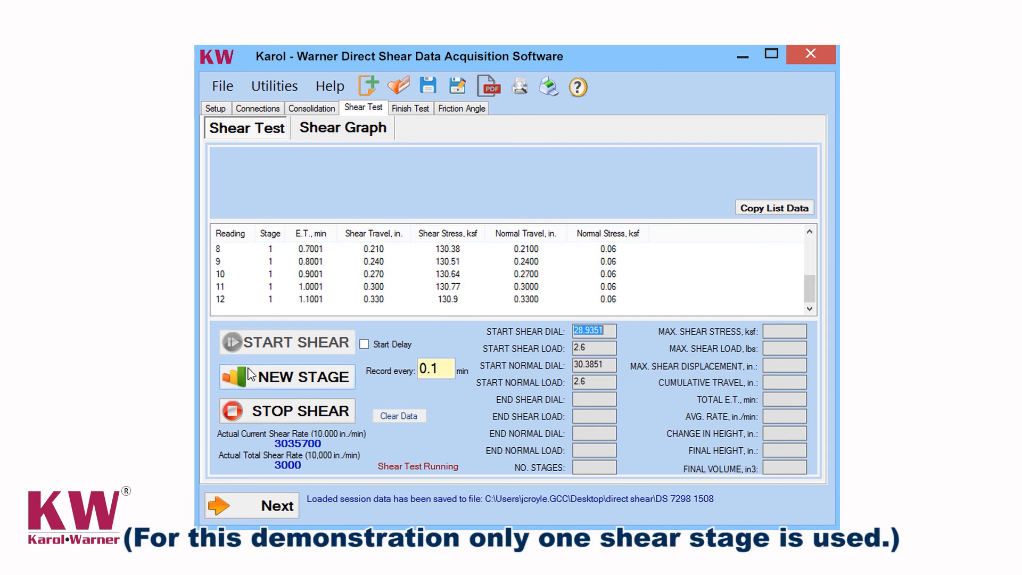
left_click(270, 379)
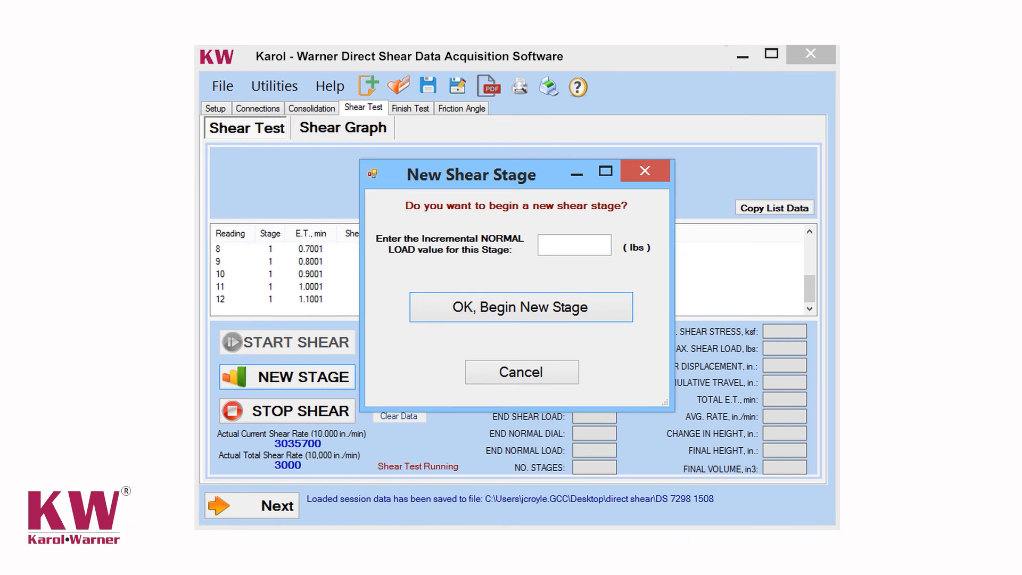
left_click(541, 377)
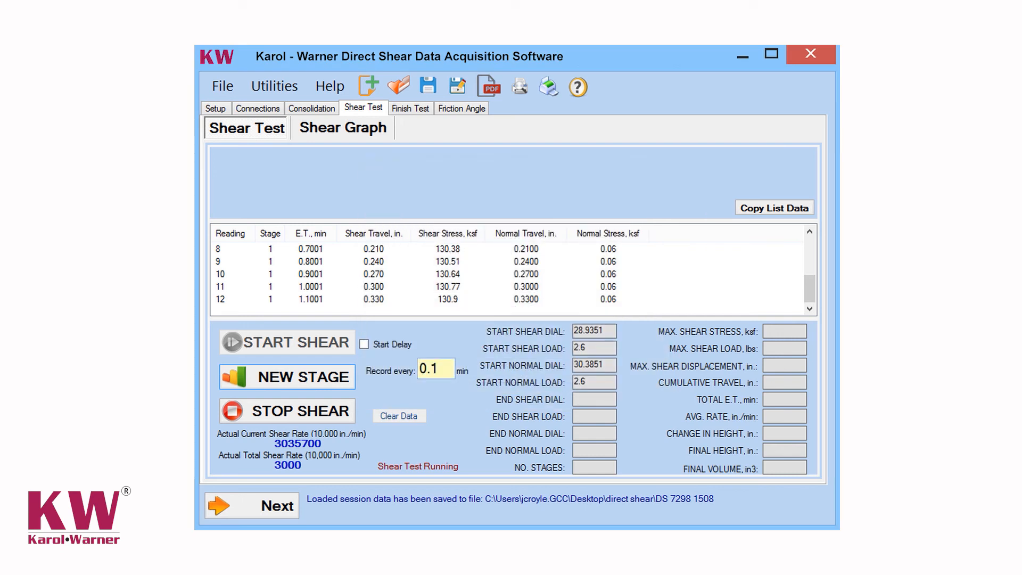
Stop the shear test and proceed to the Finish Test stage.
left_click(268, 414)
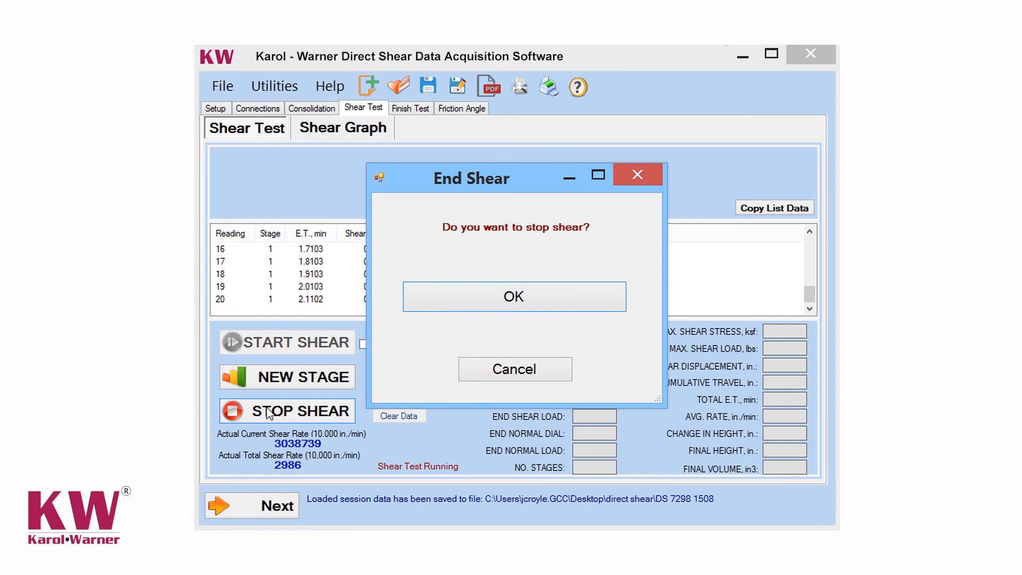
left_click(517, 296)
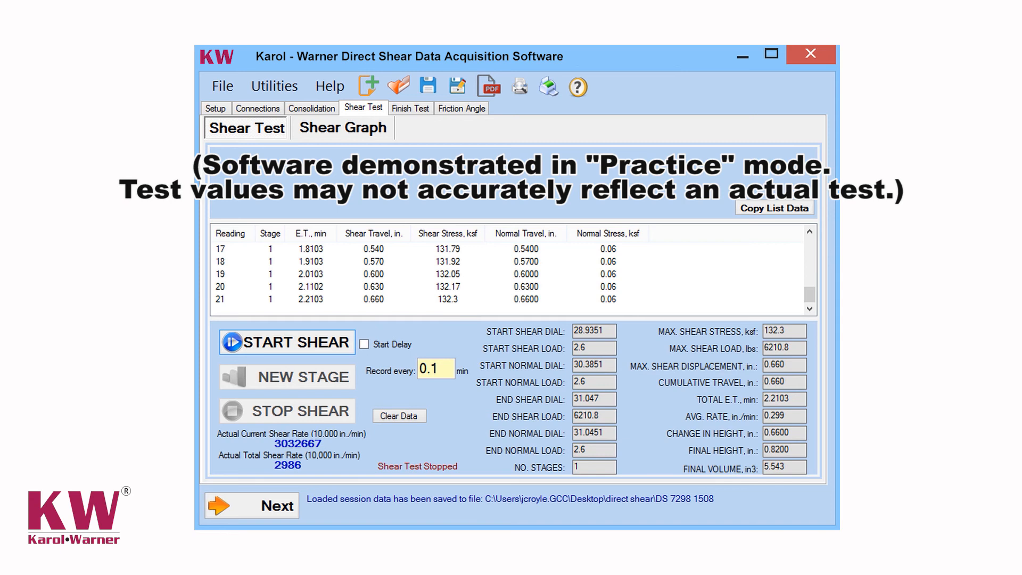
left_click(277, 509)
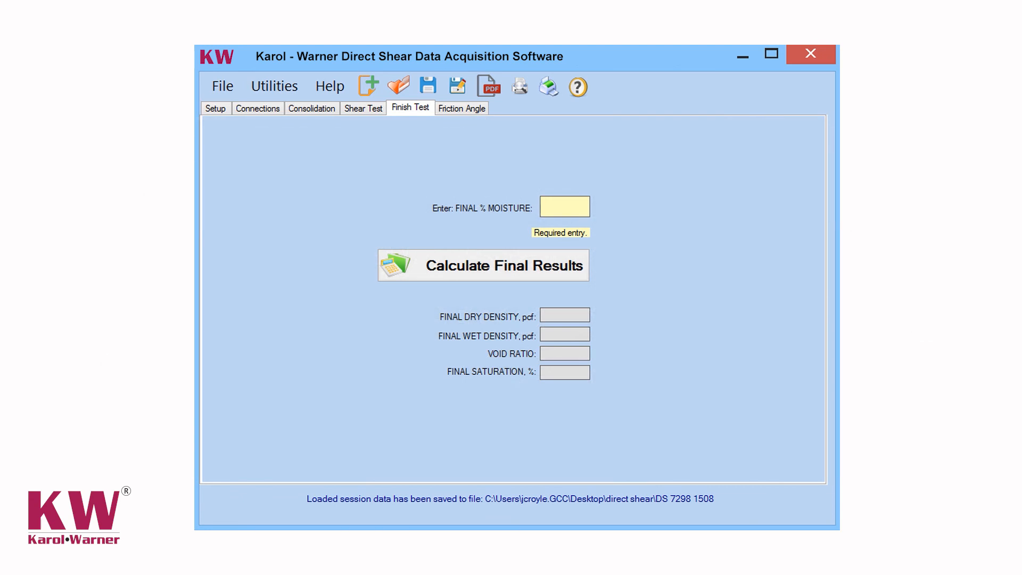
Set the final moisture to 19% and calculate the test's final results, acknowledging the completed test.
type("19")
left_click(460, 273)
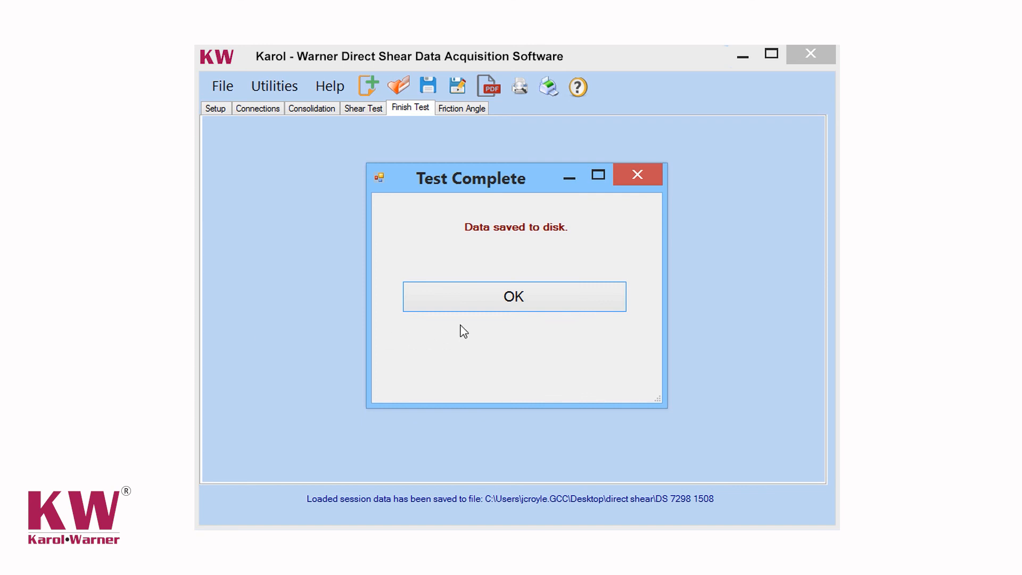
left_click(514, 297)
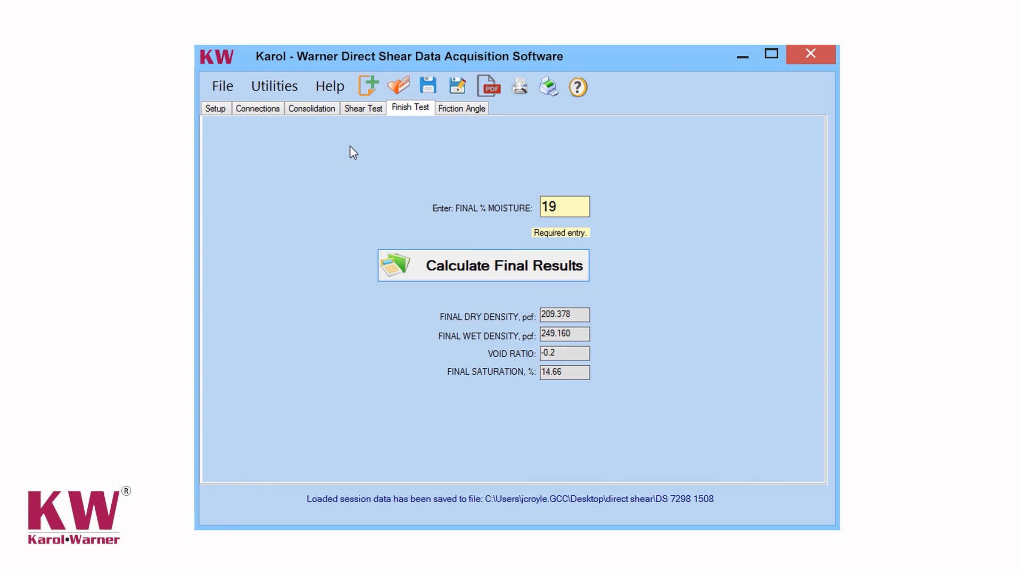
Draw the normal and shear stress points on the Friction Angle and Cohesion Intercept graph.
left_click(463, 110)
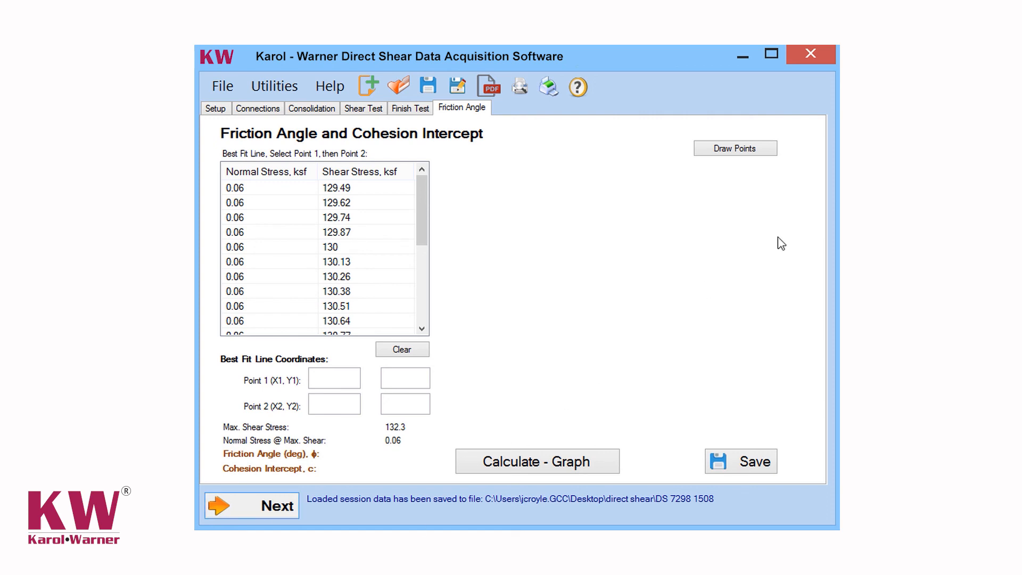
left_click(709, 151)
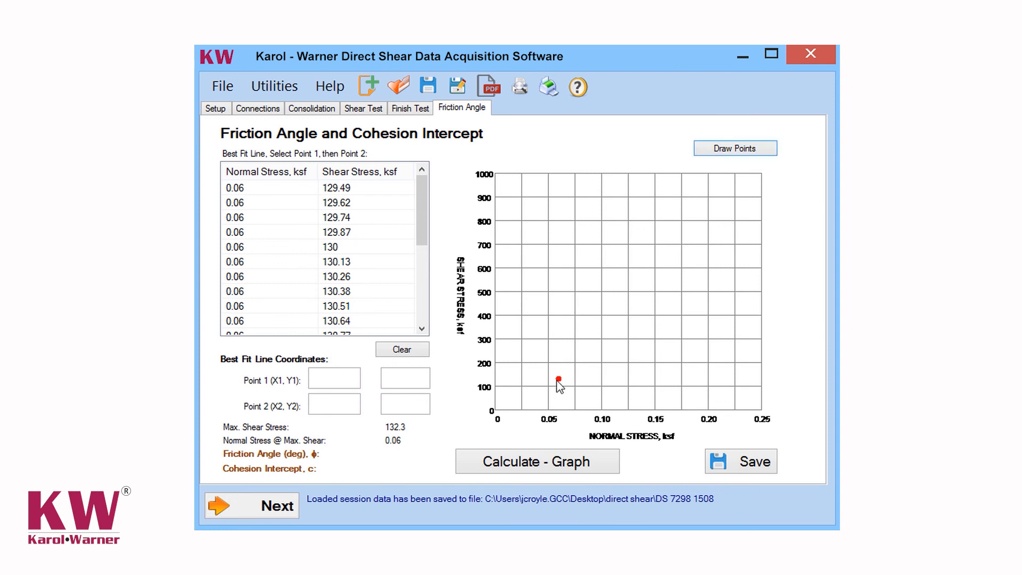